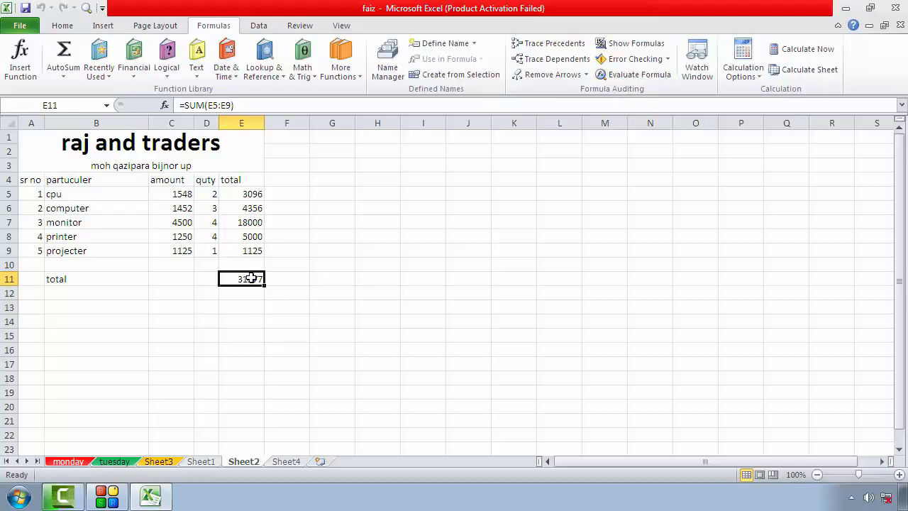
Trace the precedents of the grand total in E11 and the row totals in E5 and E6, and remove the arrows
click(542, 49)
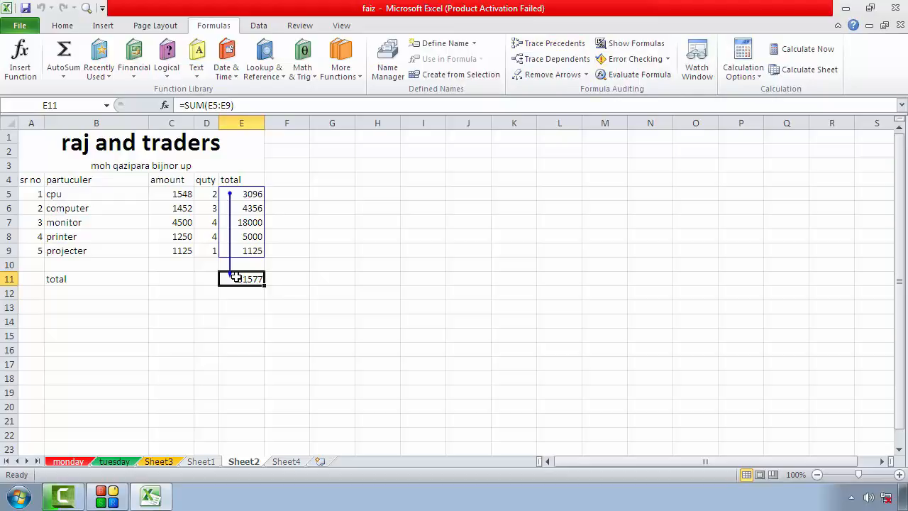
click(254, 193)
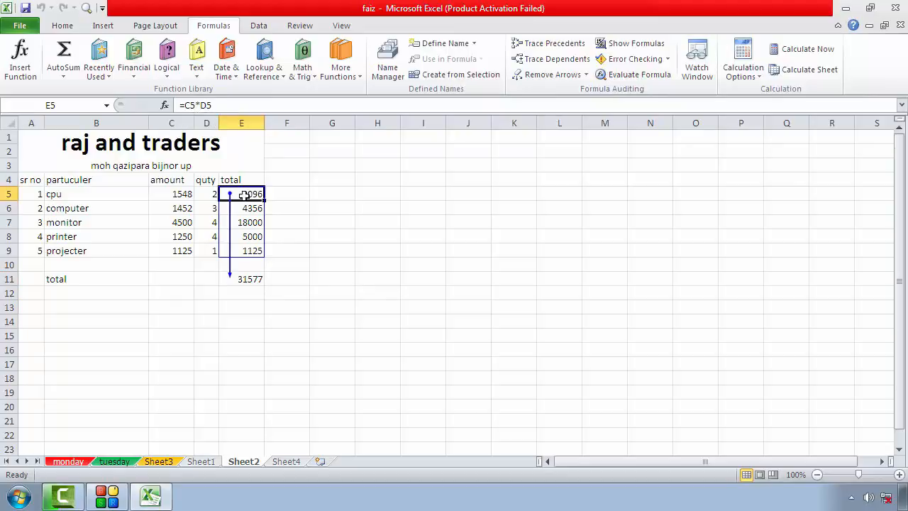
click(552, 45)
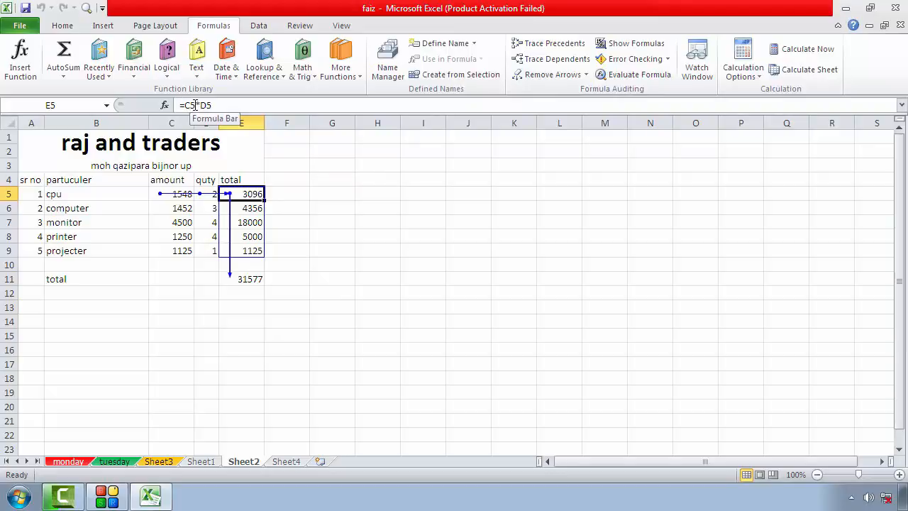
click(246, 207)
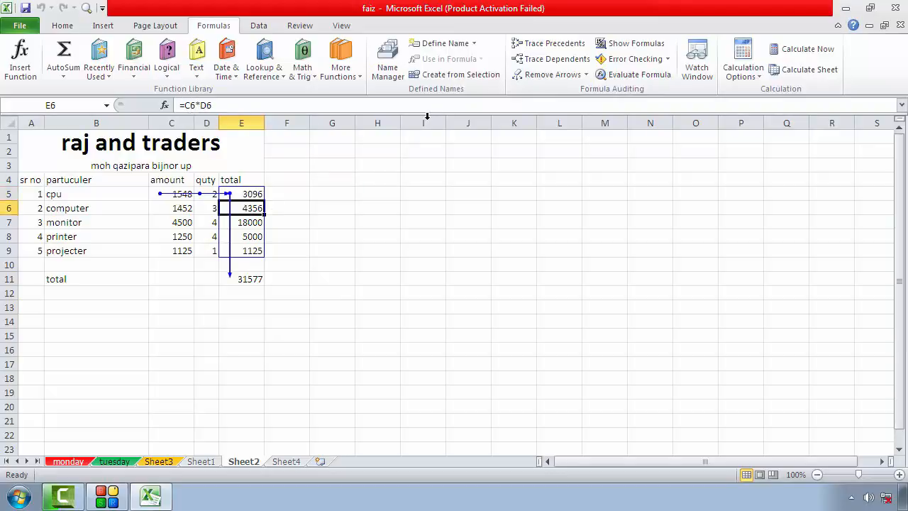
click(539, 43)
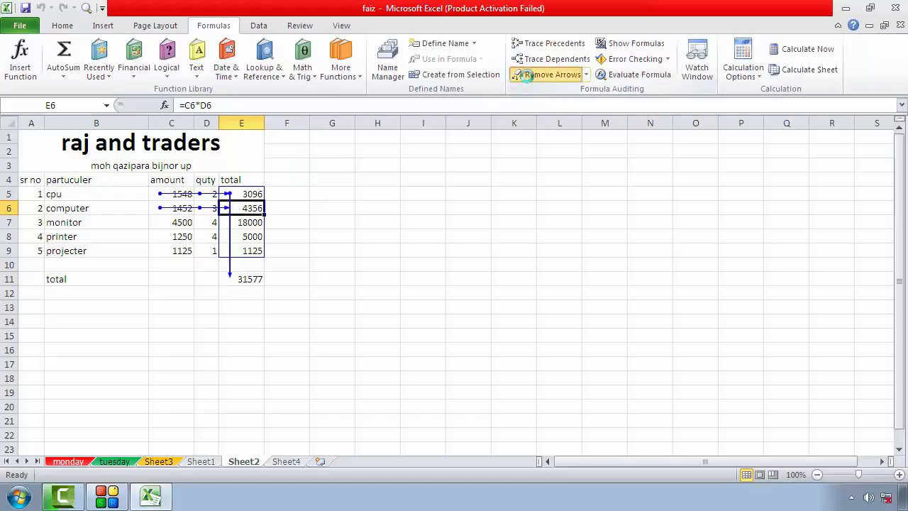
click(526, 75)
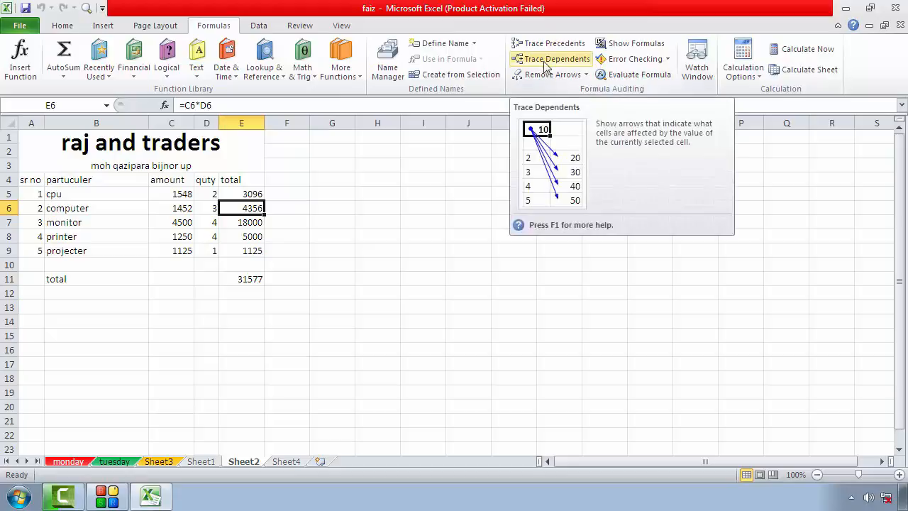
click(390, 220)
click(383, 190)
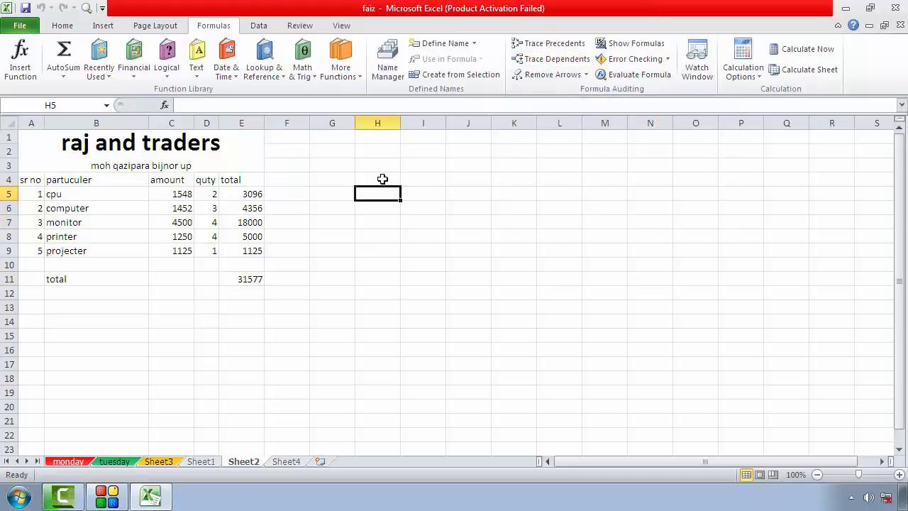
click(472, 163)
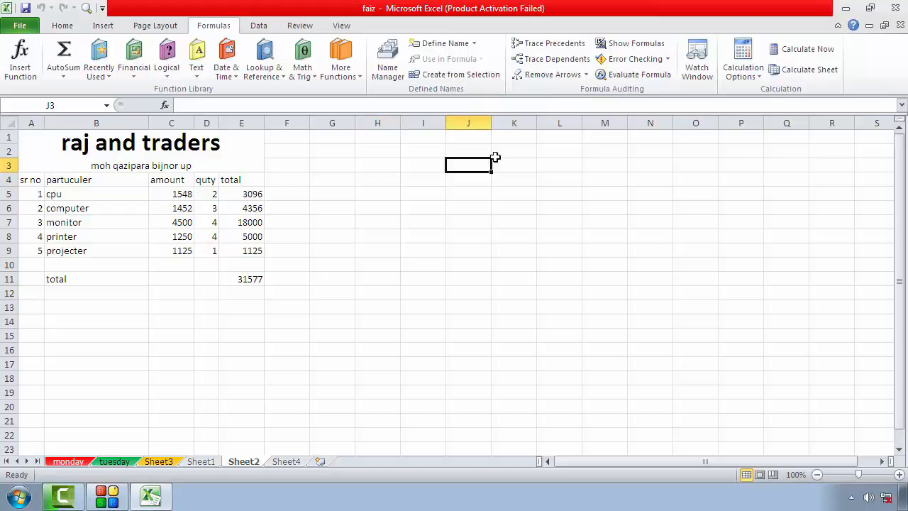
drag(255, 197, 261, 247)
Enter the formula =E5+E6+E7+E8+E9 in cell H9 to add up the row totals
click(365, 249)
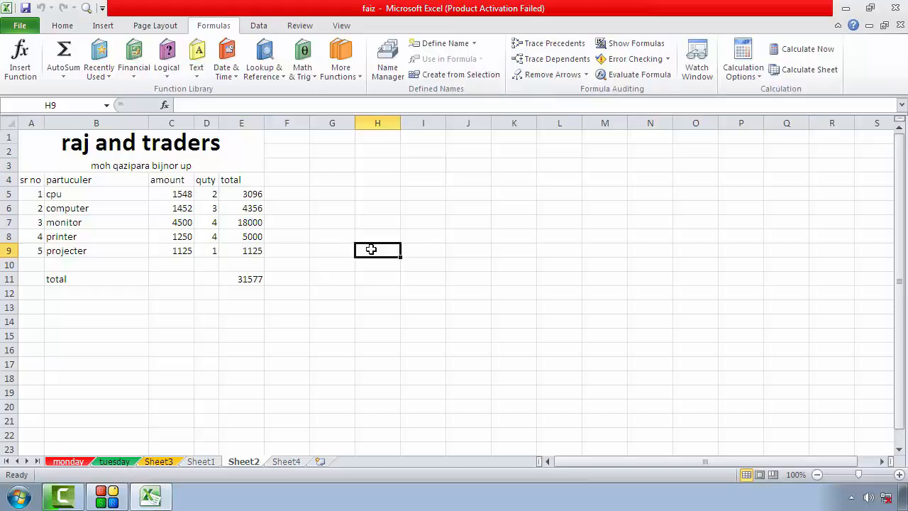
text(=)
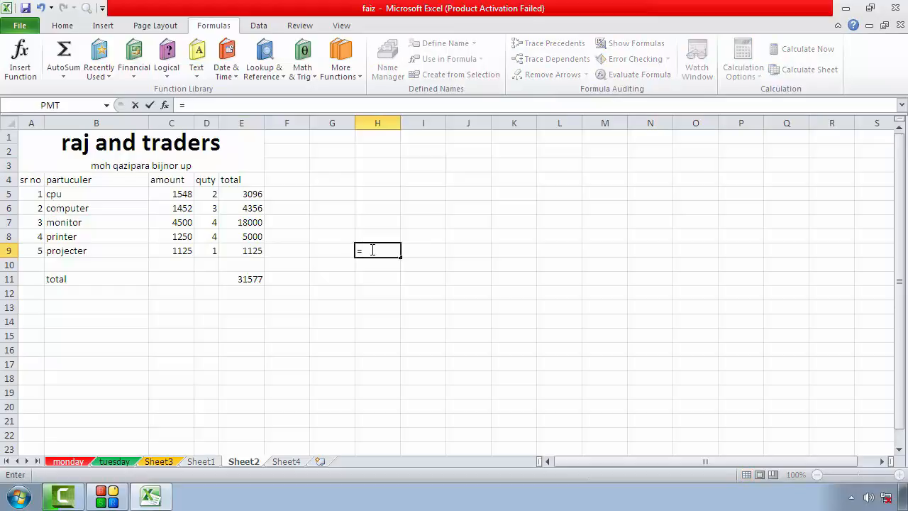
click(245, 195)
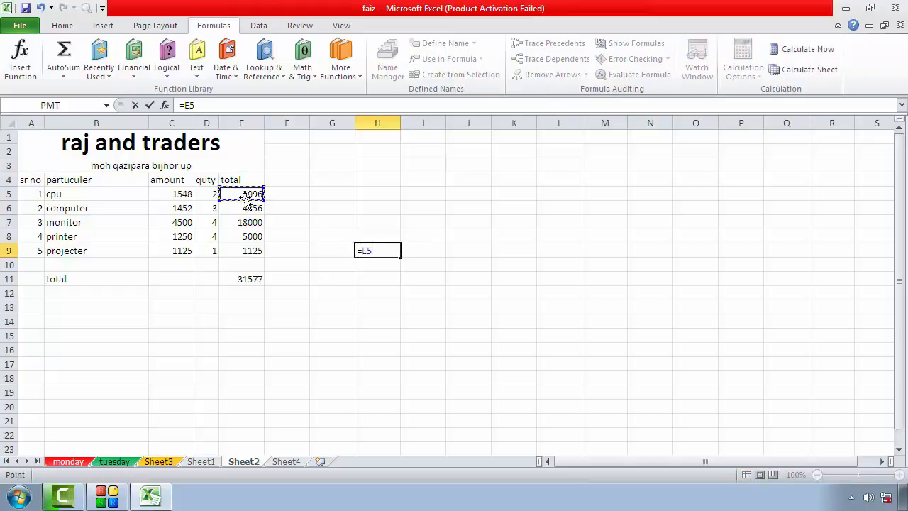
text(+)
click(246, 208)
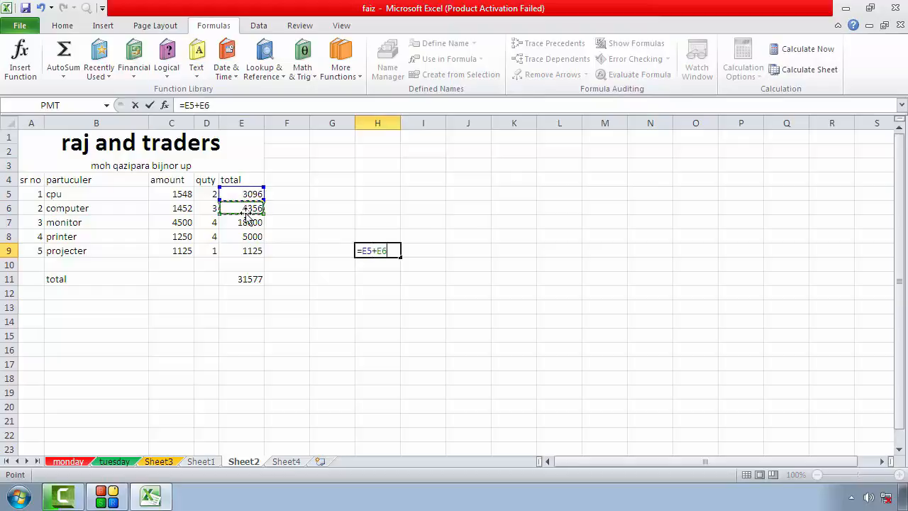
text(+)
click(248, 221)
text(+)
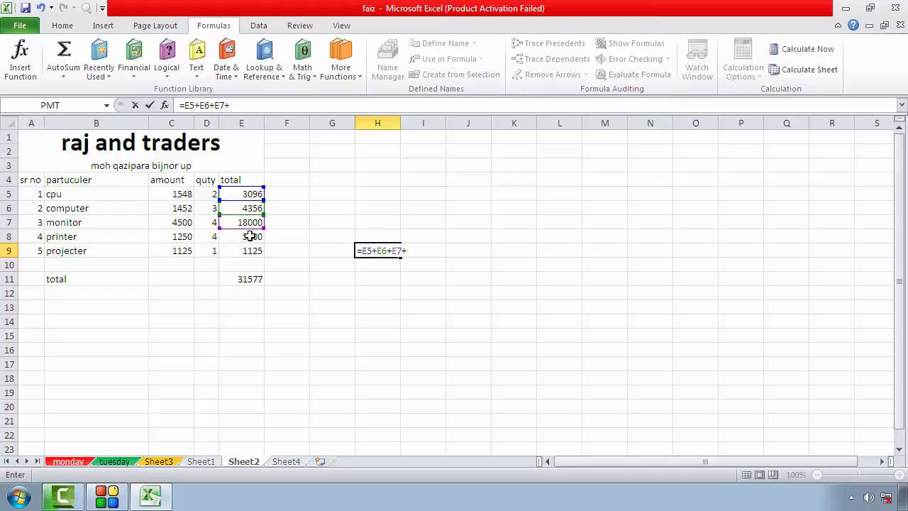
click(247, 236)
text(+)
click(251, 251)
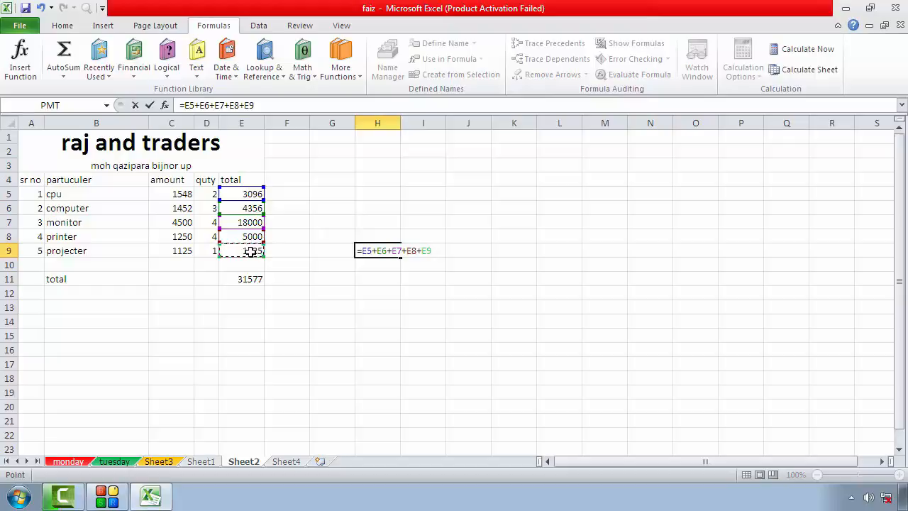
key(Return)
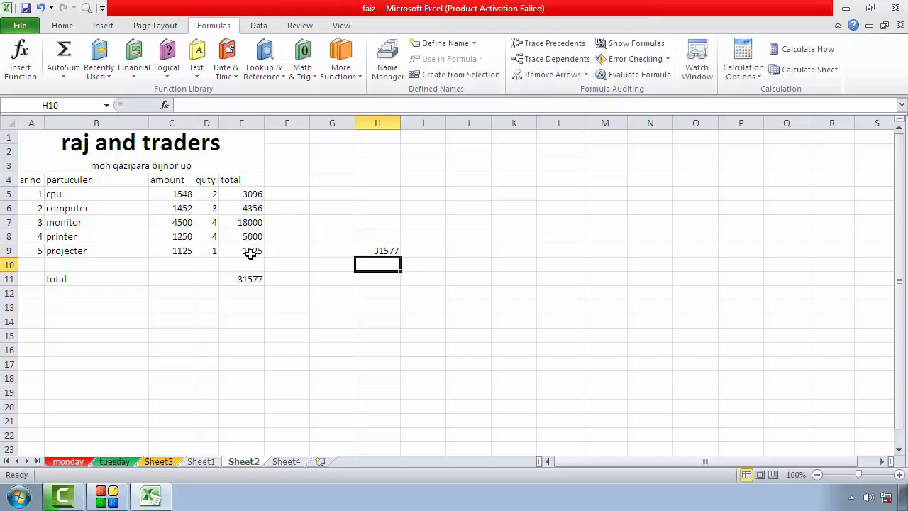
Trace the dependents and the precedents of cell H9, and remove the tracer arrows
click(362, 251)
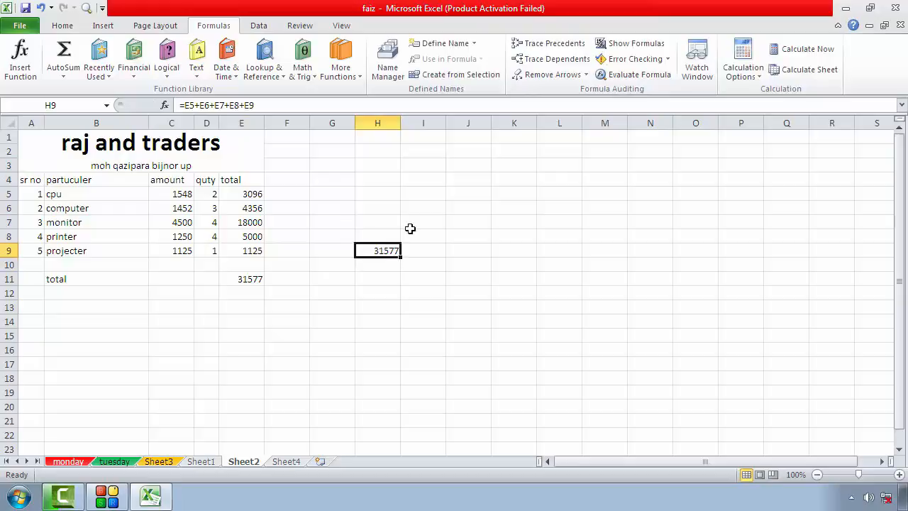
click(544, 61)
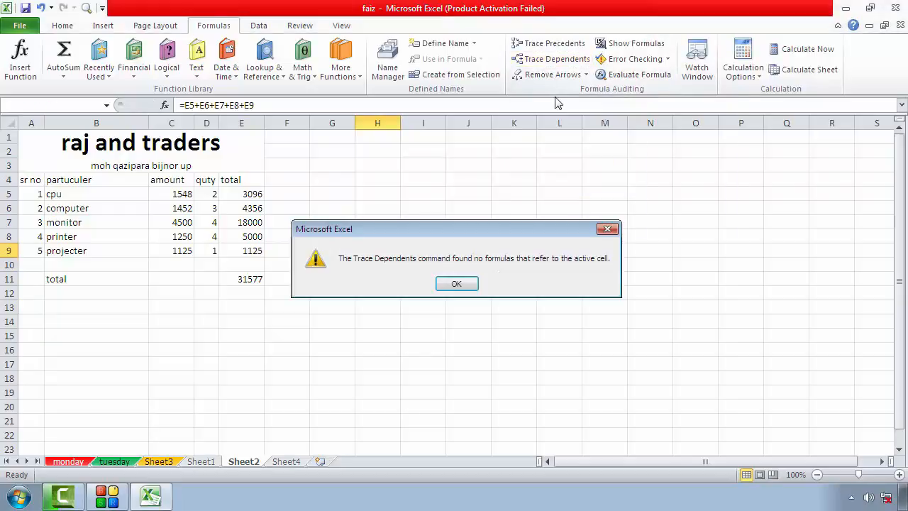
click(456, 283)
click(541, 44)
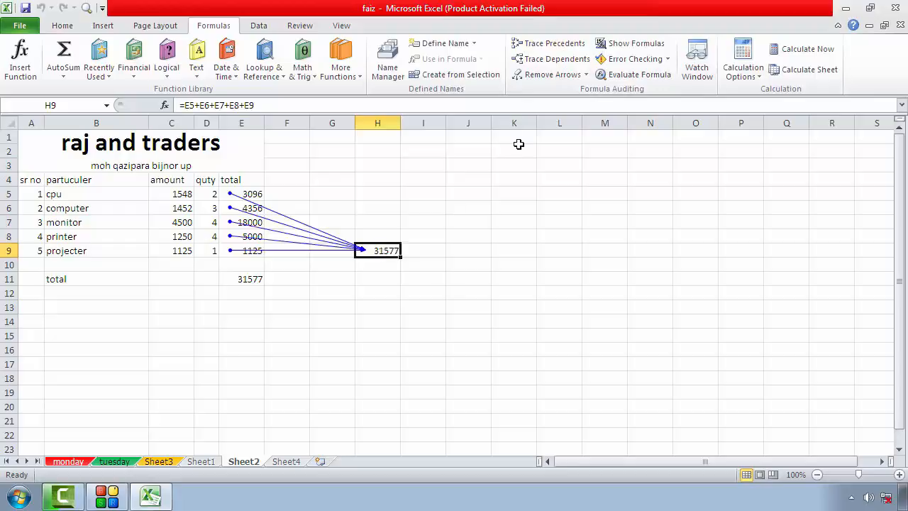
click(557, 78)
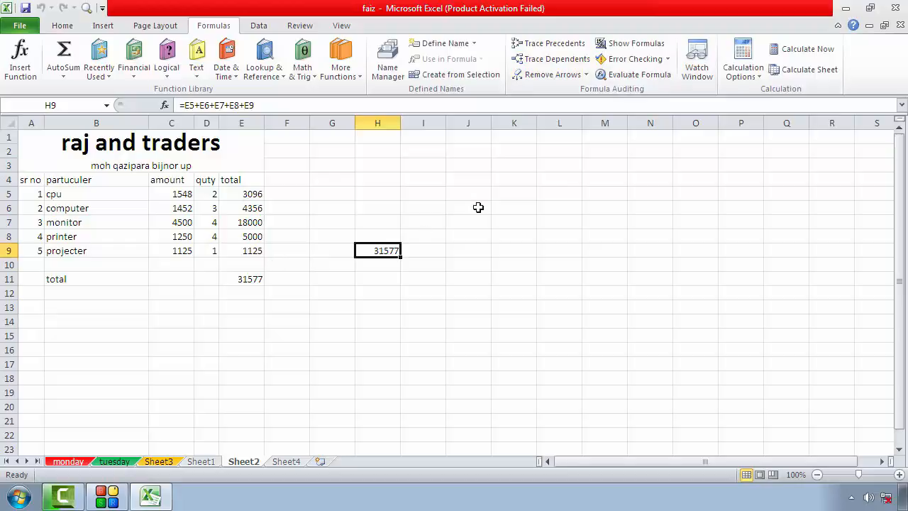
Show the formulas in the sheet, examine those in E5:E11, and switch back to showing results
click(249, 279)
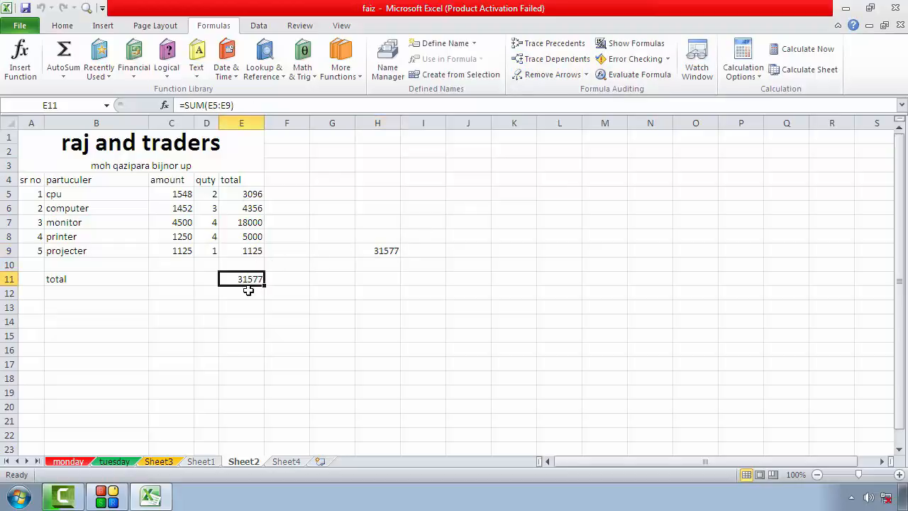
click(599, 45)
click(519, 297)
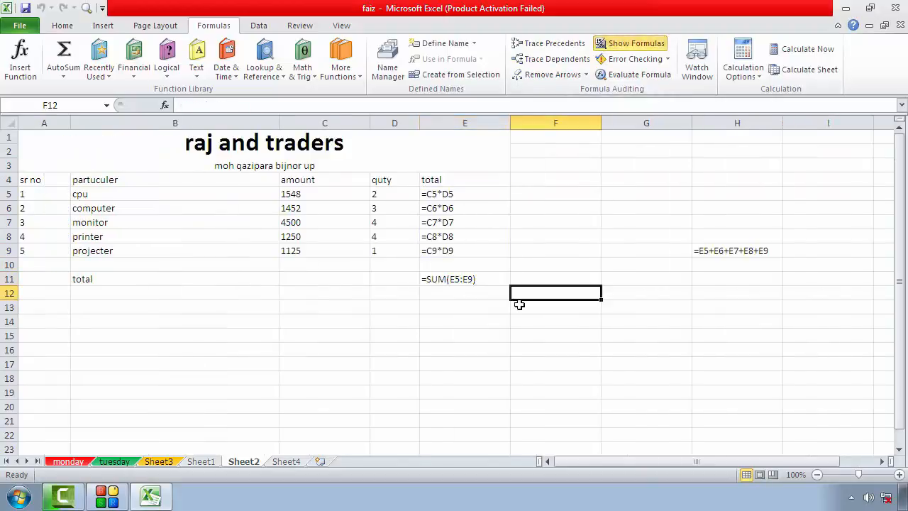
drag(468, 195, 496, 278)
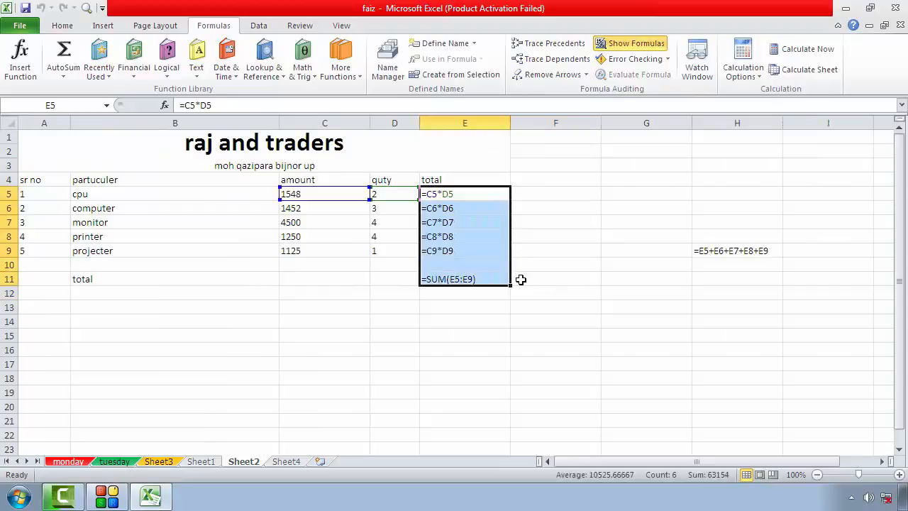
click(537, 277)
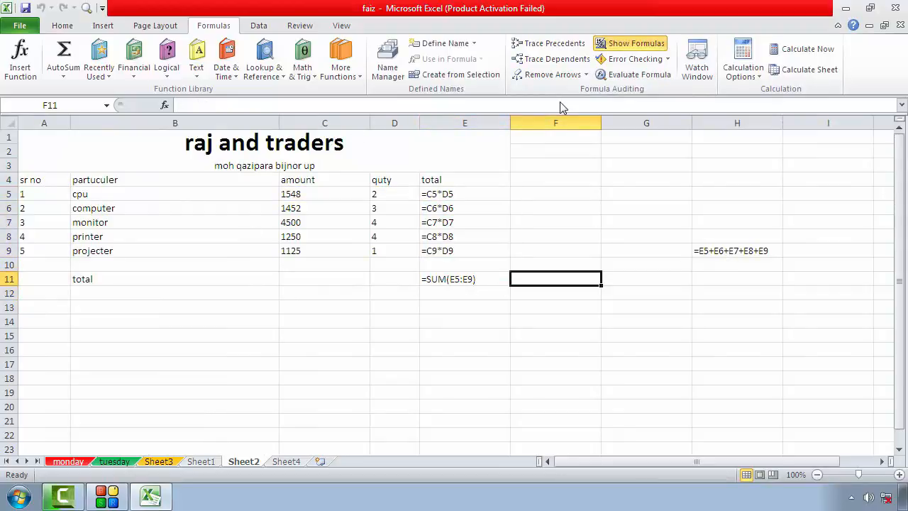
click(625, 46)
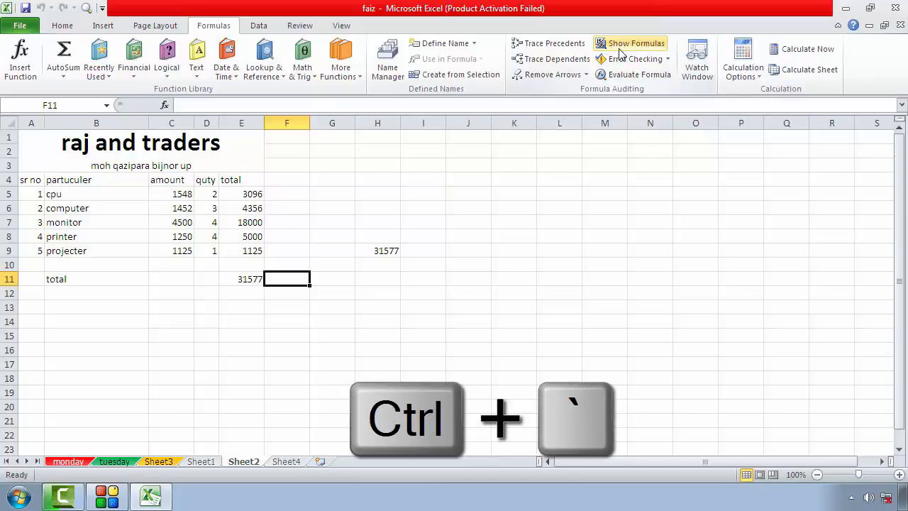
click(510, 220)
click(483, 221)
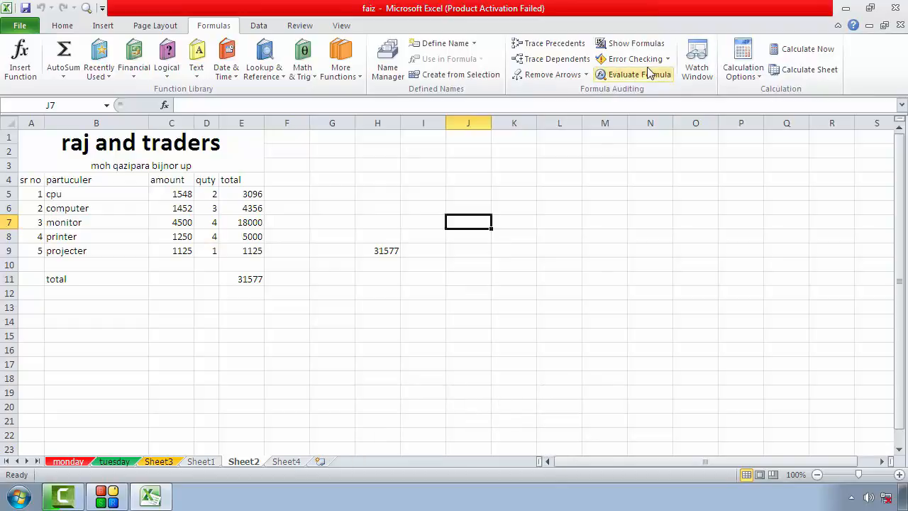
click(367, 220)
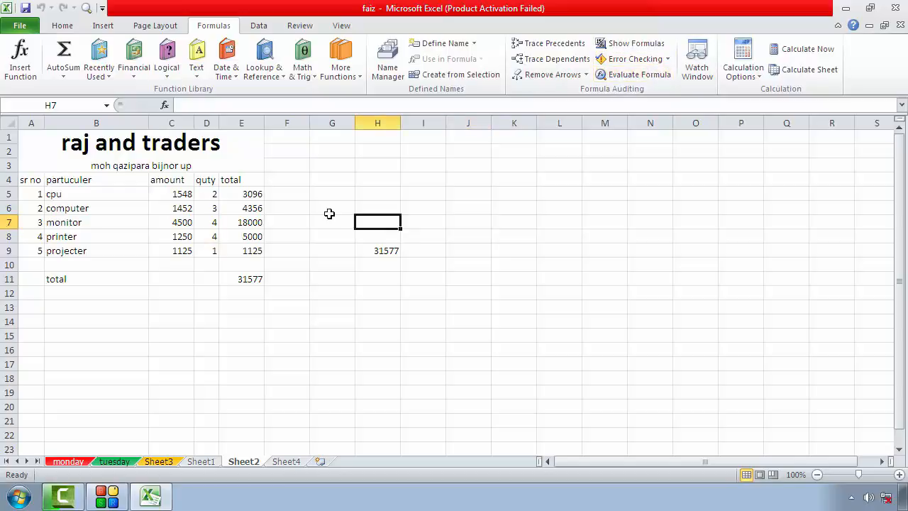
Overwrite the computer row's total in E6 with the text 45fgf to cause a formula error
click(251, 212)
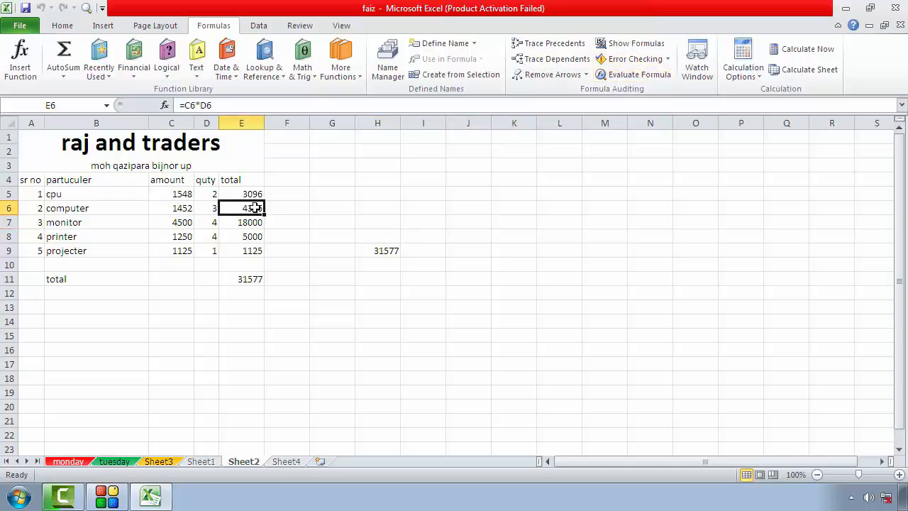
text(45)
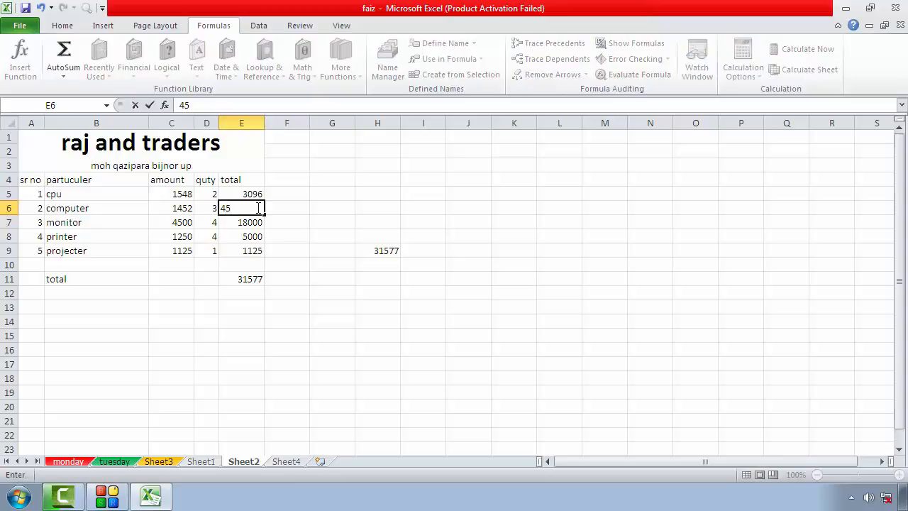
text(fgf)
click(331, 238)
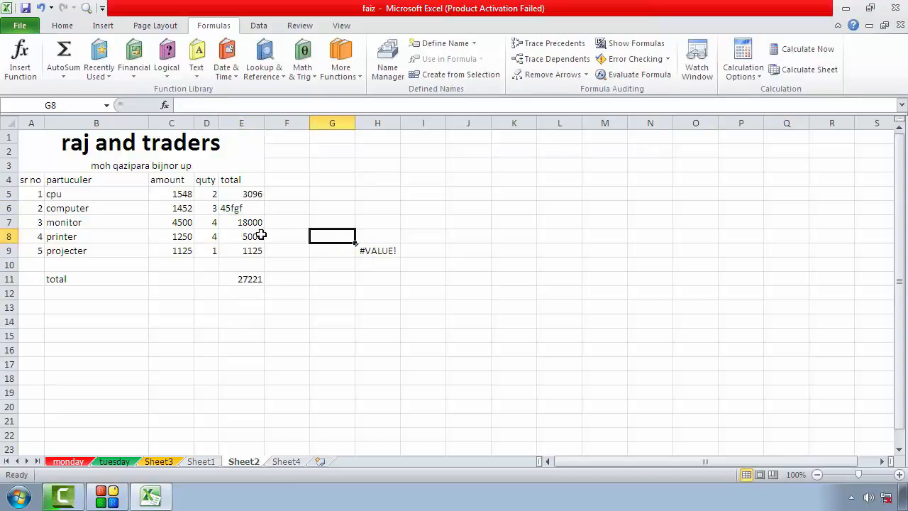
click(251, 206)
Run Error Checking on cell H9, evaluate one of its calculation steps, and close the error dialogs
click(370, 250)
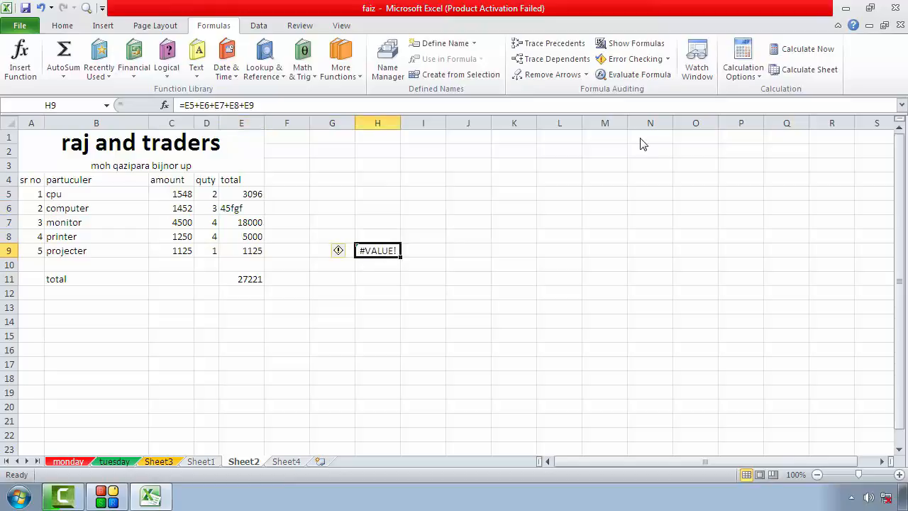
click(631, 59)
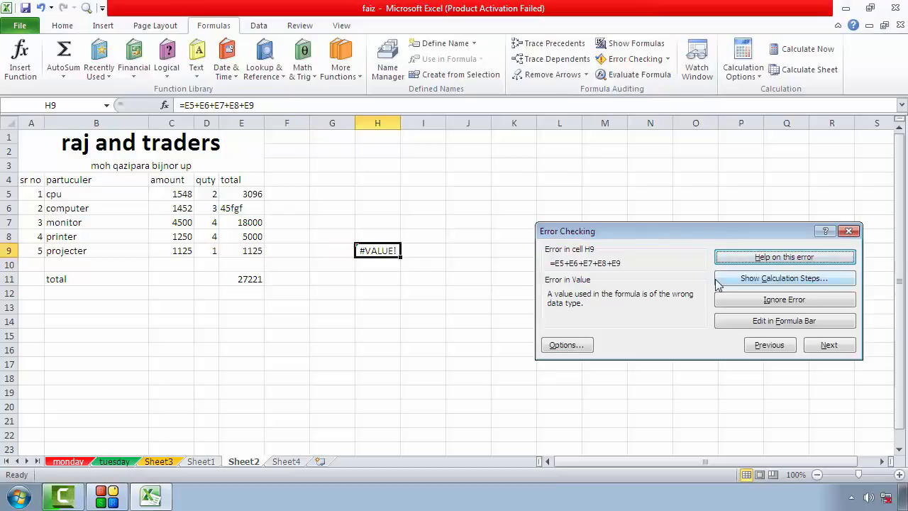
click(793, 279)
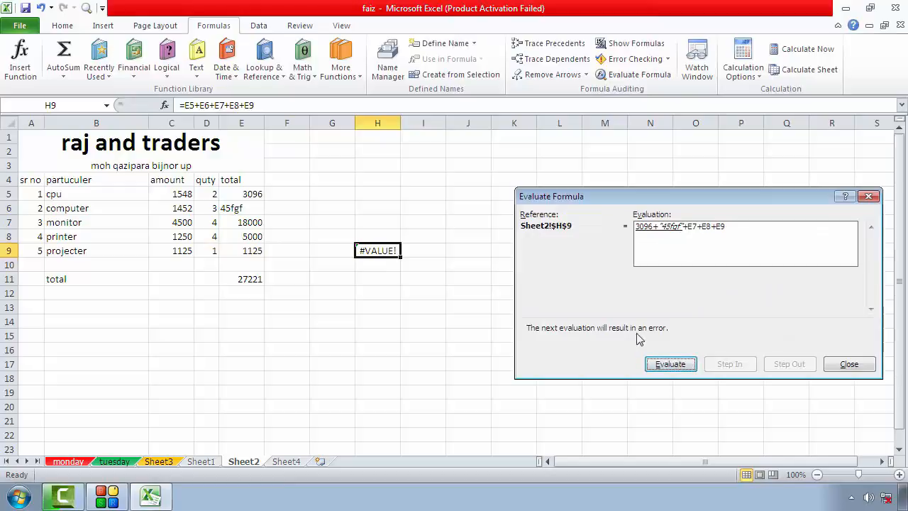
click(664, 370)
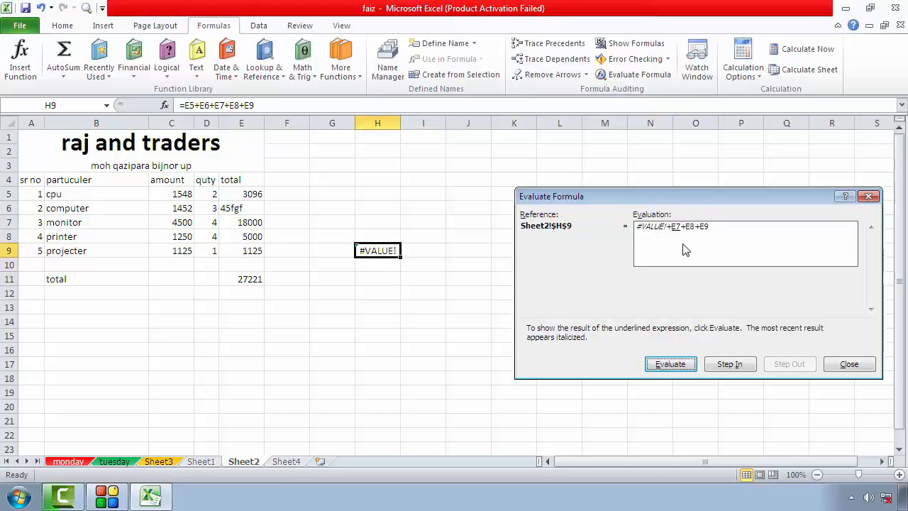
click(868, 195)
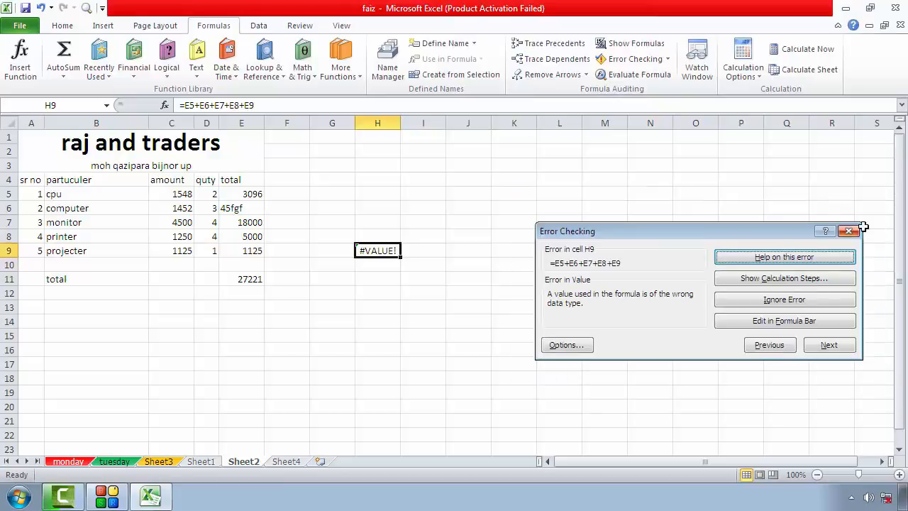
click(850, 230)
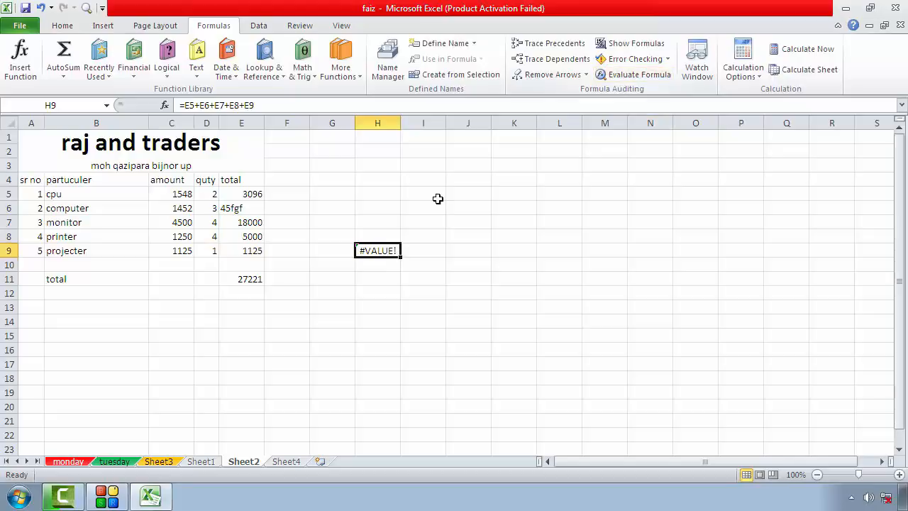
Evaluate the SUM formula in total cell E11 with Evaluate Formula, and close the evaluation
click(241, 281)
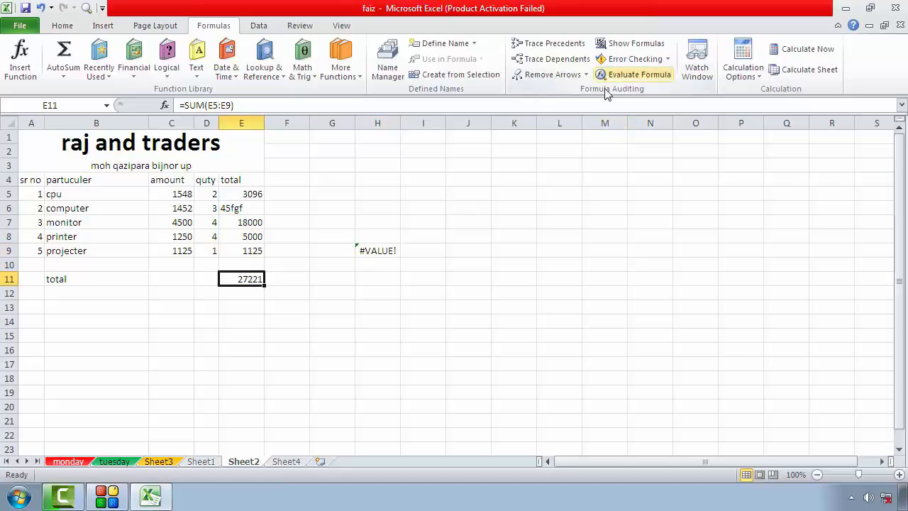
click(638, 76)
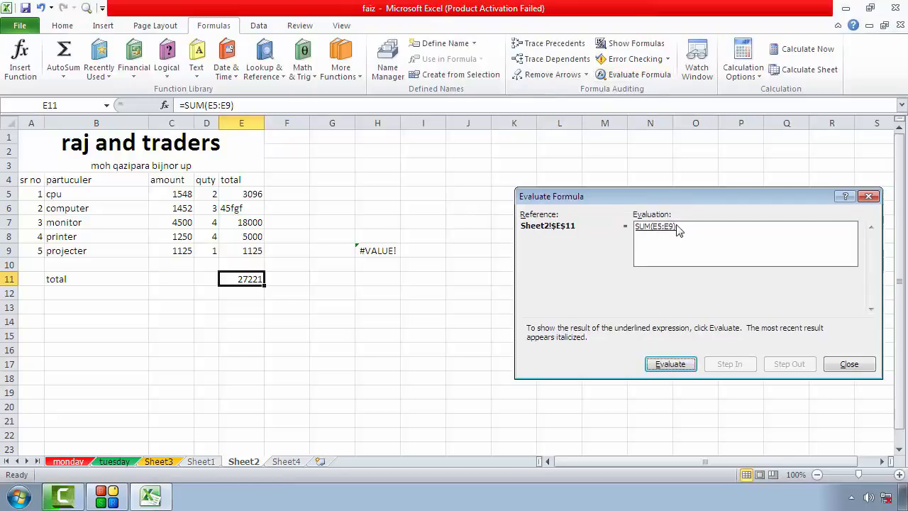
click(682, 365)
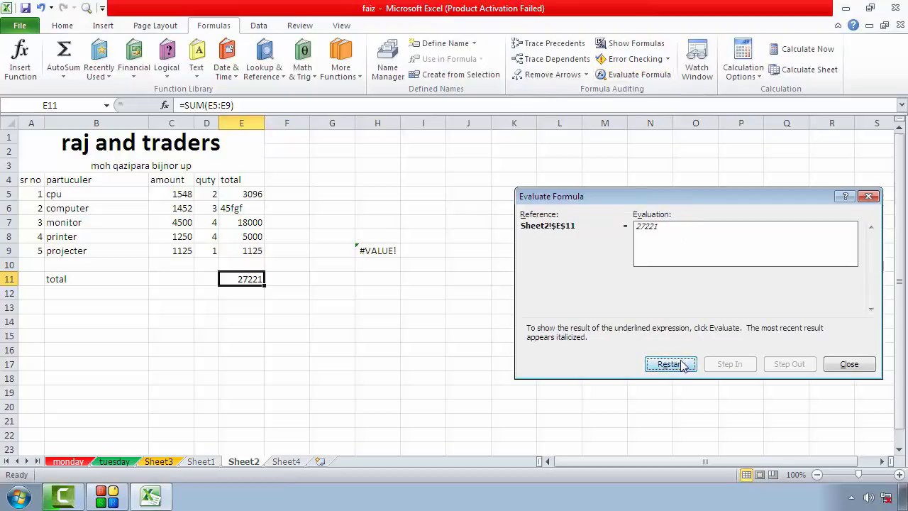
click(868, 198)
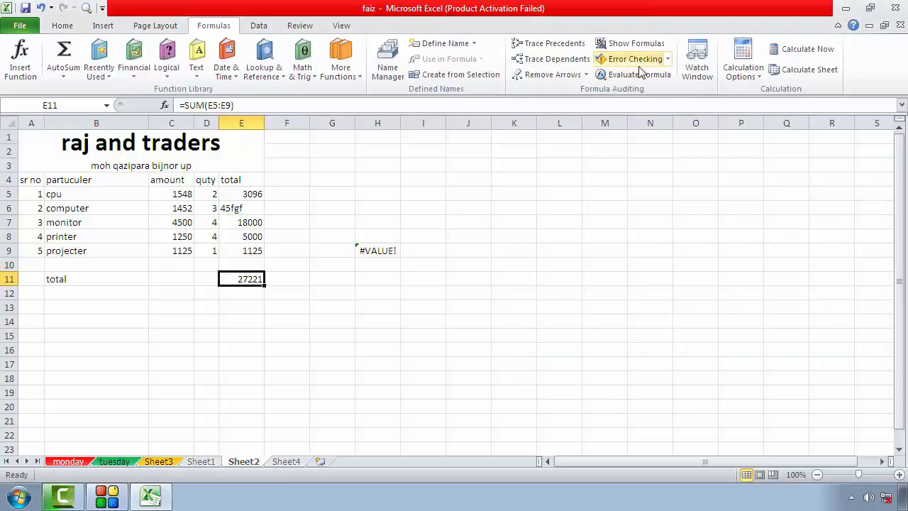
Run Error Checking on cell H9, ignore its formula error, and finish the check
click(383, 253)
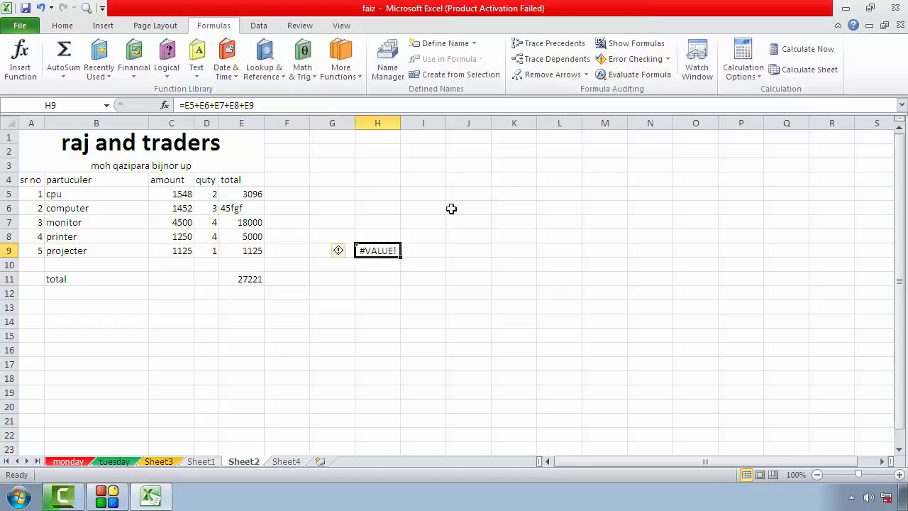
click(633, 58)
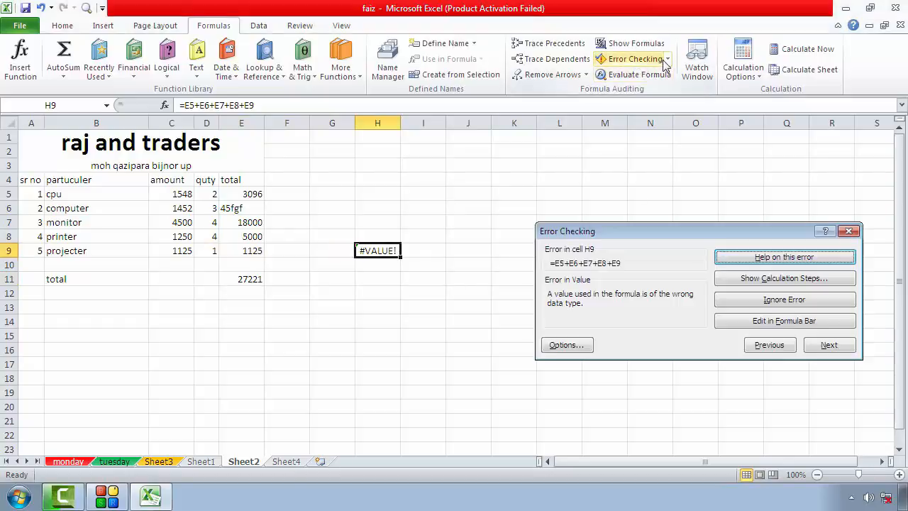
click(784, 300)
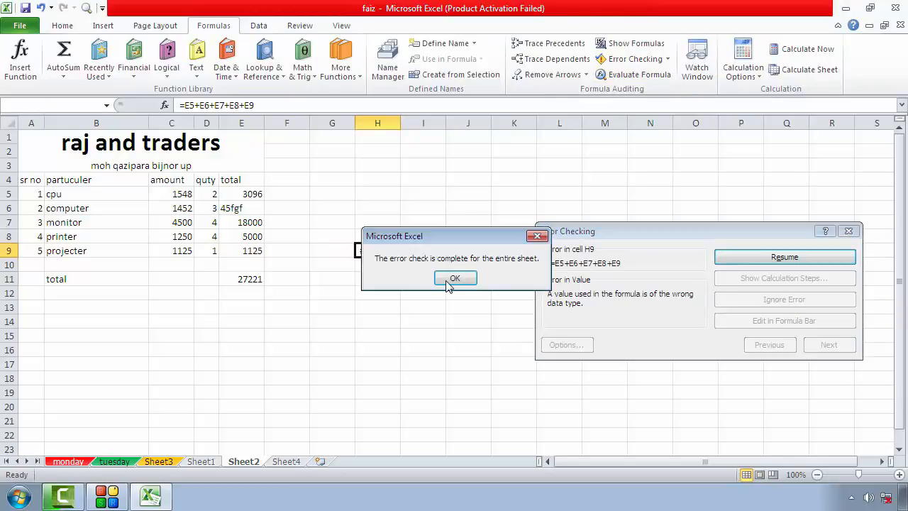
click(454, 279)
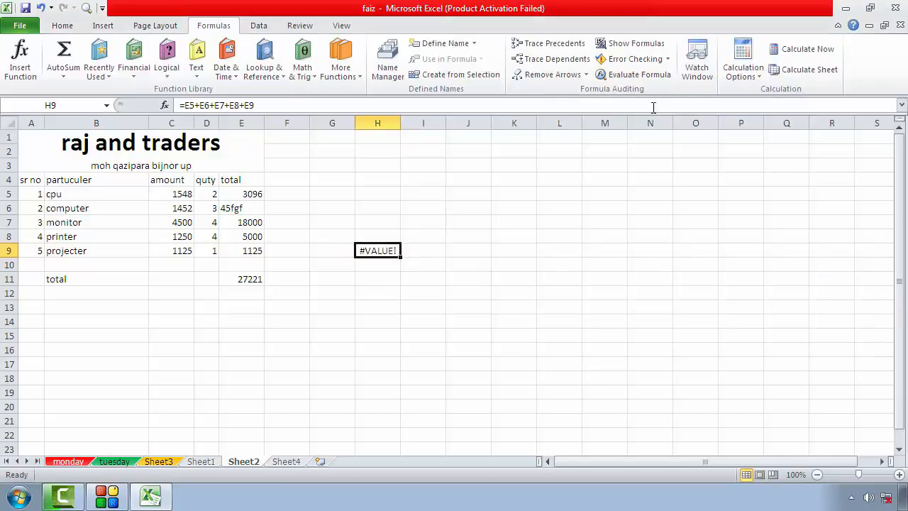
Check the whole sheet for remaining errors twice more, dismissing each completion message
click(657, 60)
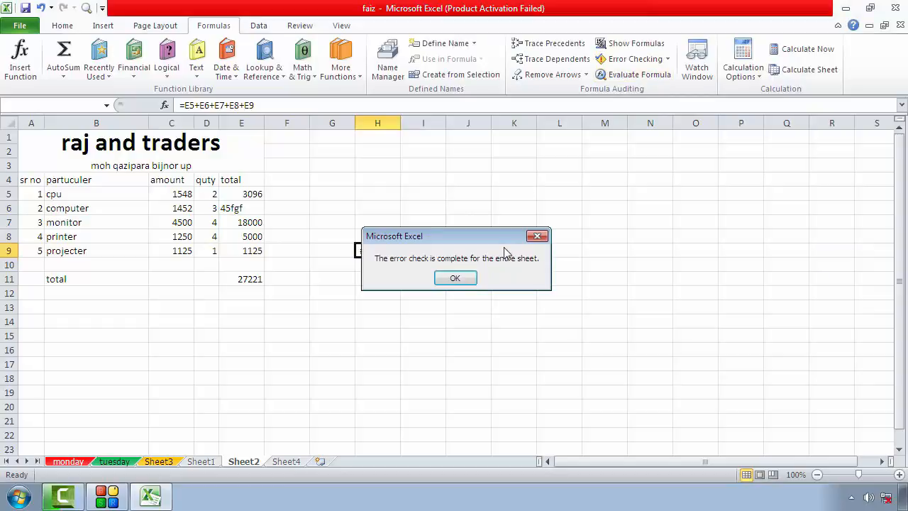
click(473, 277)
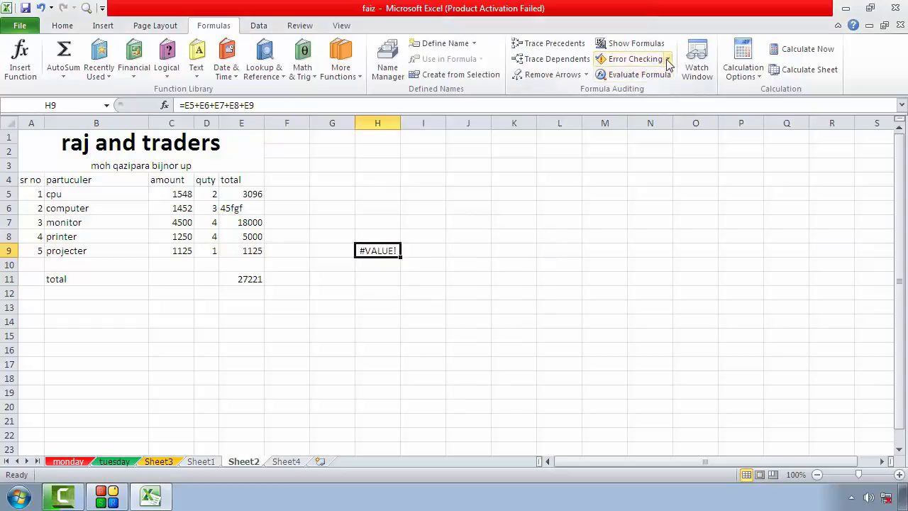
click(667, 60)
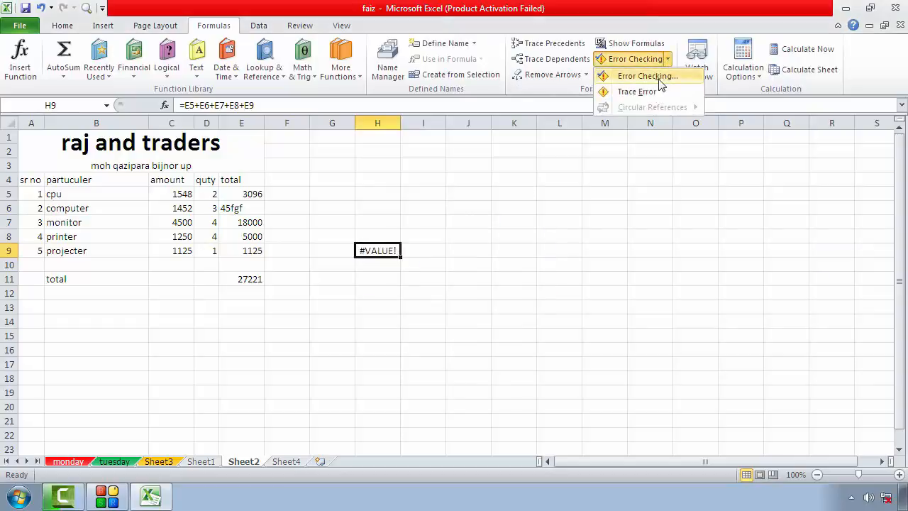
click(660, 78)
click(461, 278)
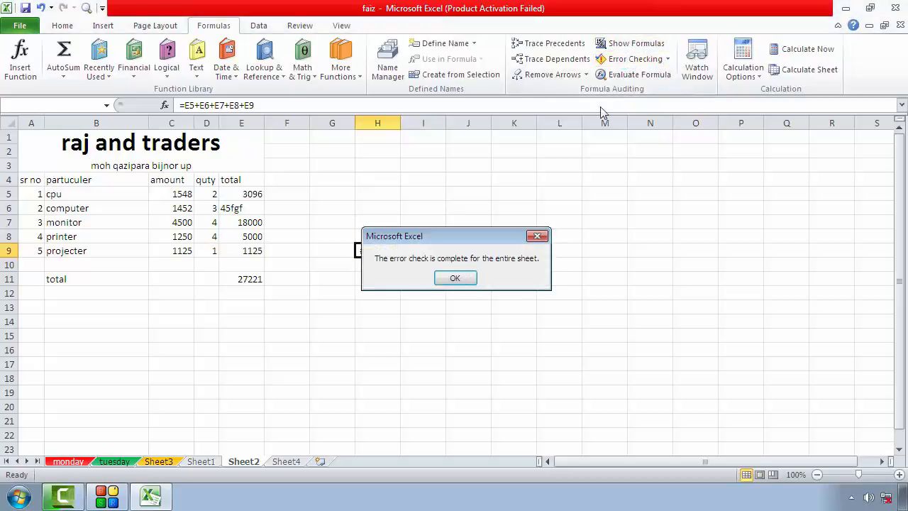
click(455, 277)
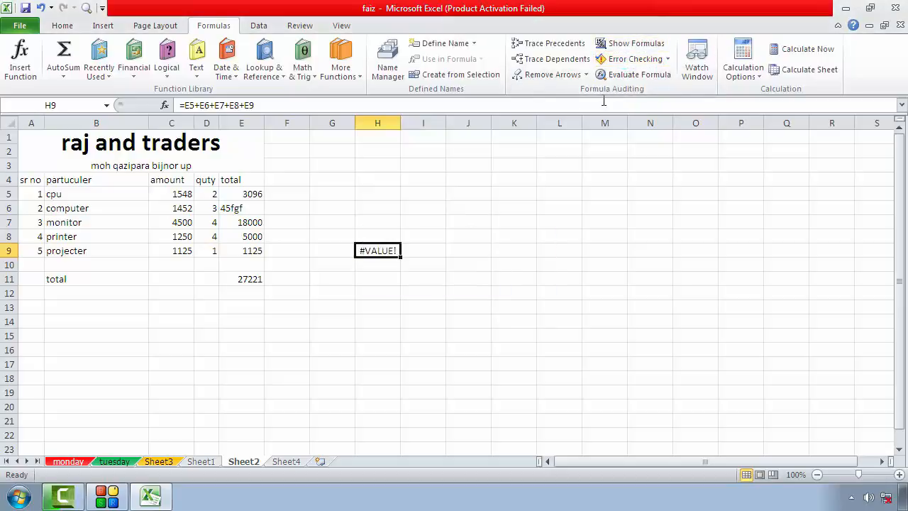
Evaluate the first three steps of the addition formula in H9 with Evaluate Formula, and close the evaluation
click(634, 74)
click(668, 365)
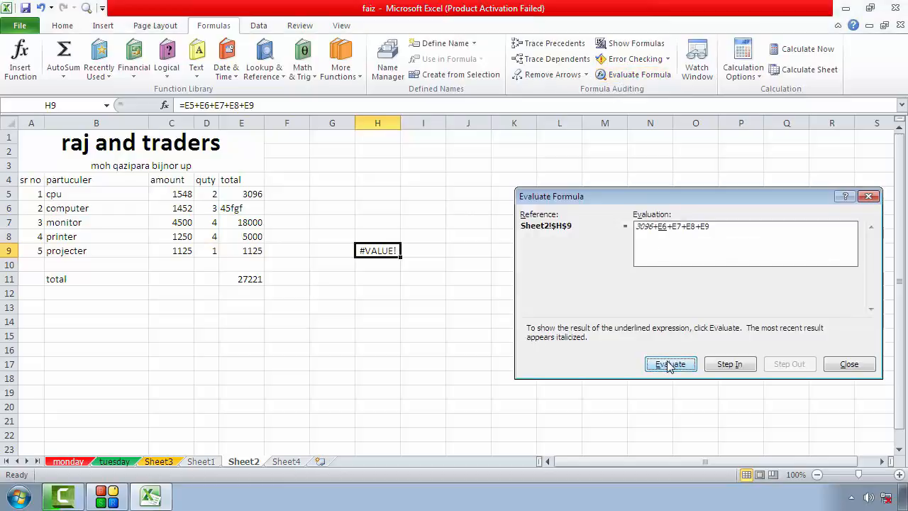
click(668, 364)
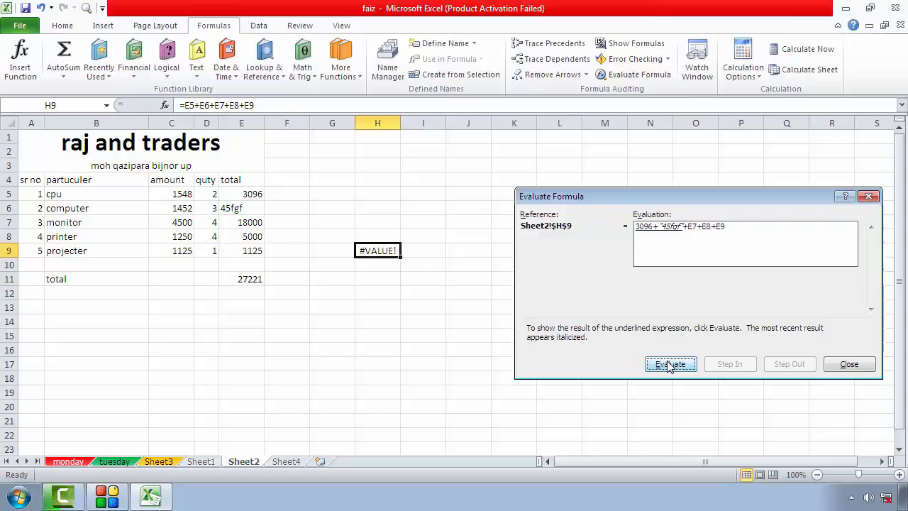
click(668, 365)
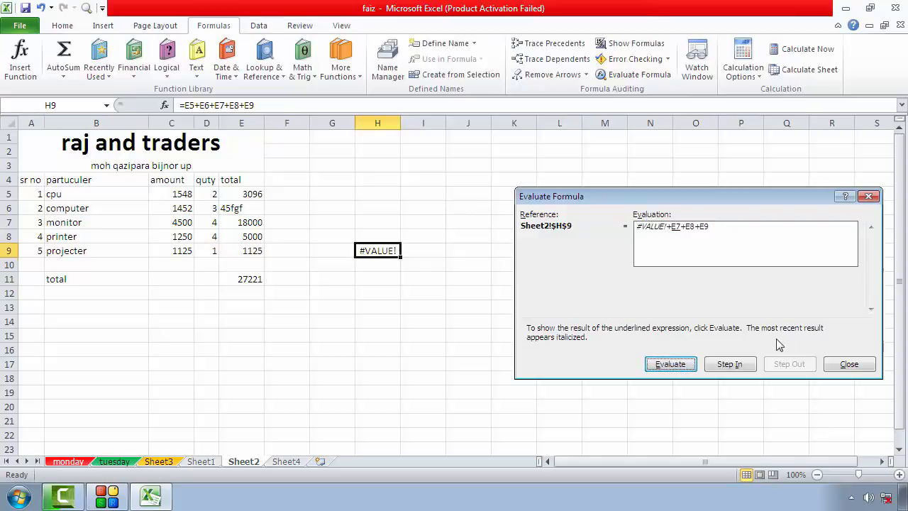
click(835, 364)
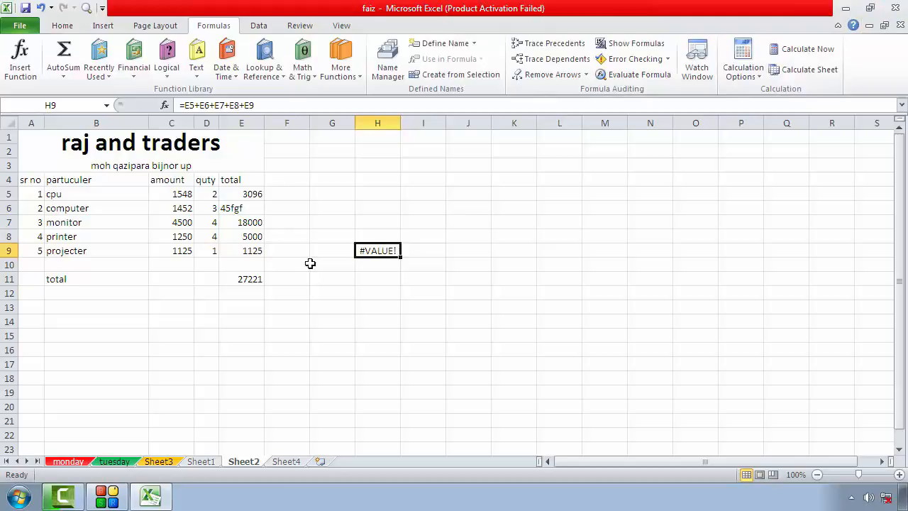
Close the workbook and exit the program without saving the changes
click(895, 9)
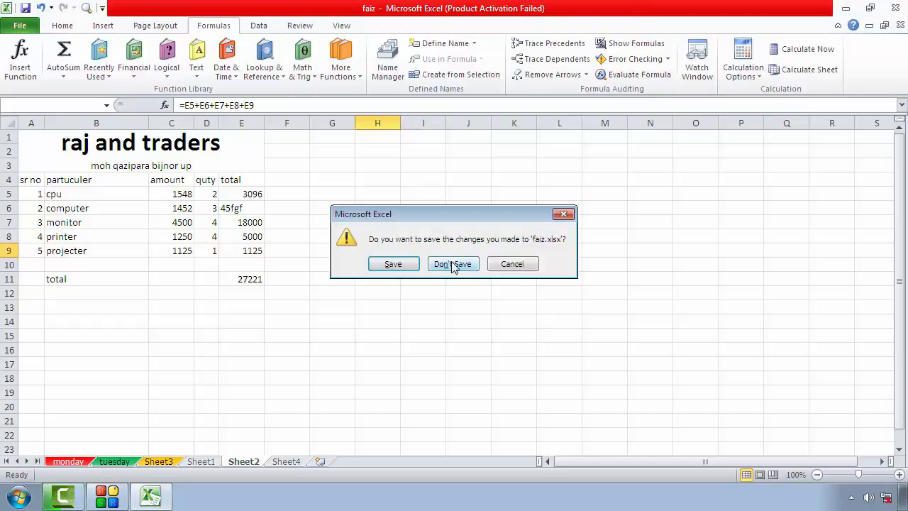
click(452, 262)
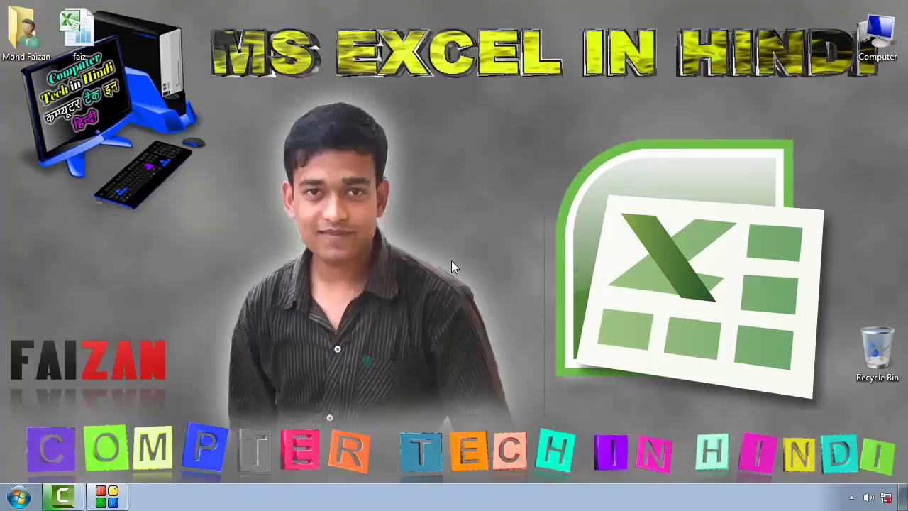